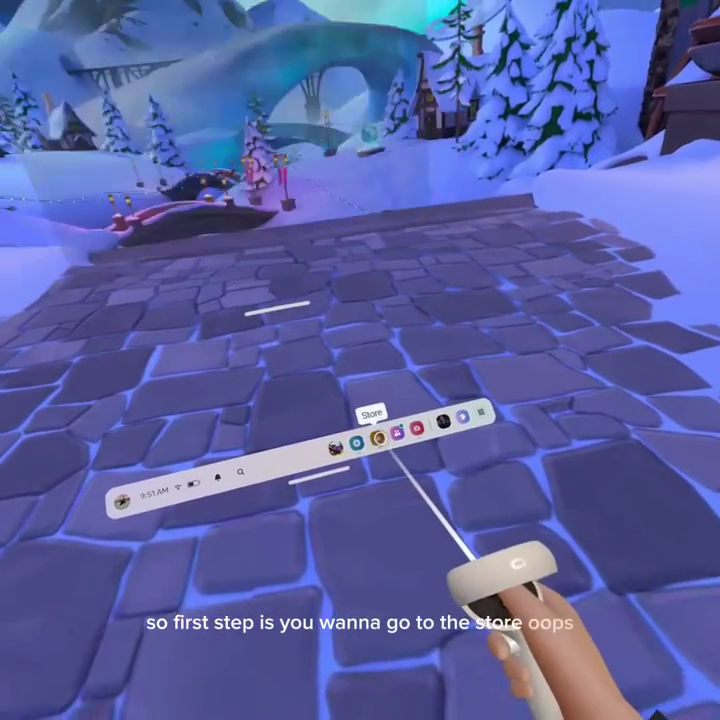
# Step: Search the Meta Quest Store for 'mobile vr station' and launch it from its store page
pyautogui.click(383, 447)
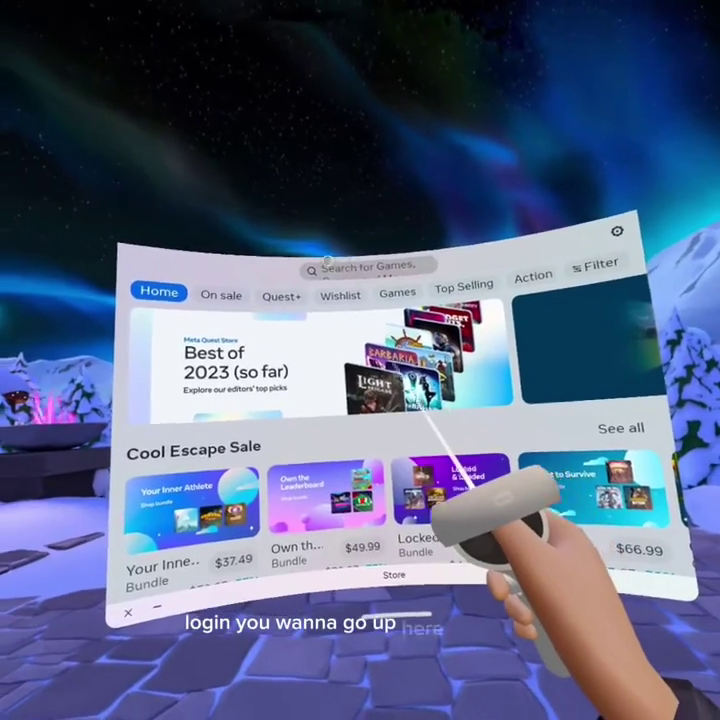
pyautogui.click(326, 258)
pyautogui.write('mobil')
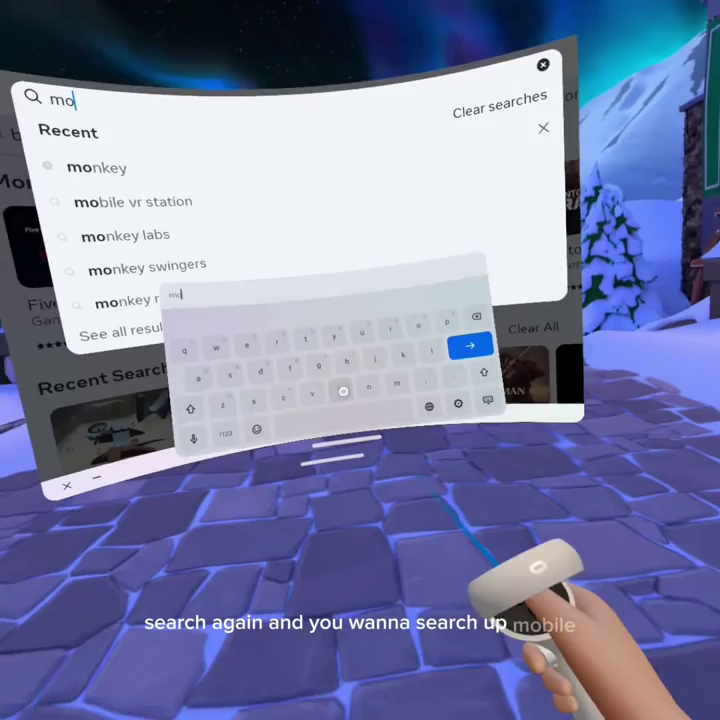
pyautogui.write('e')
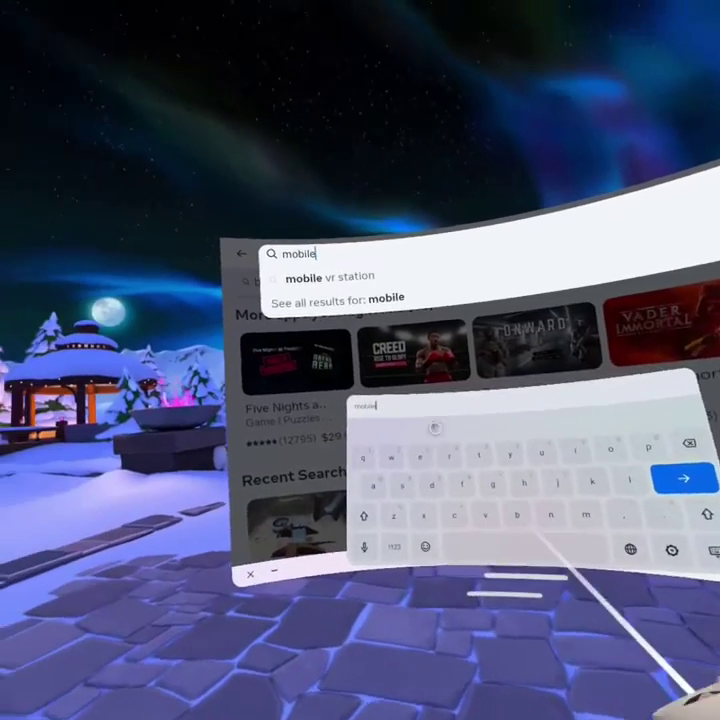
pyautogui.click(330, 308)
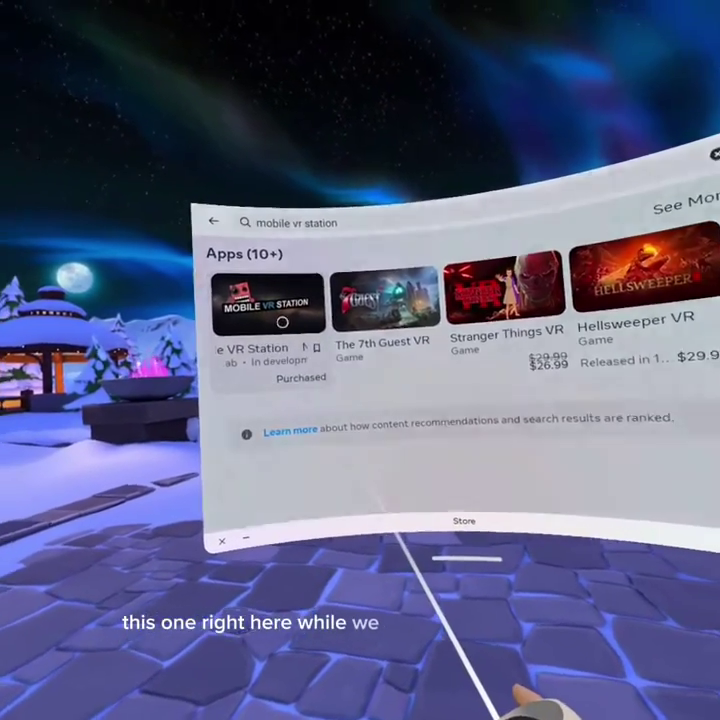
pyautogui.click(254, 320)
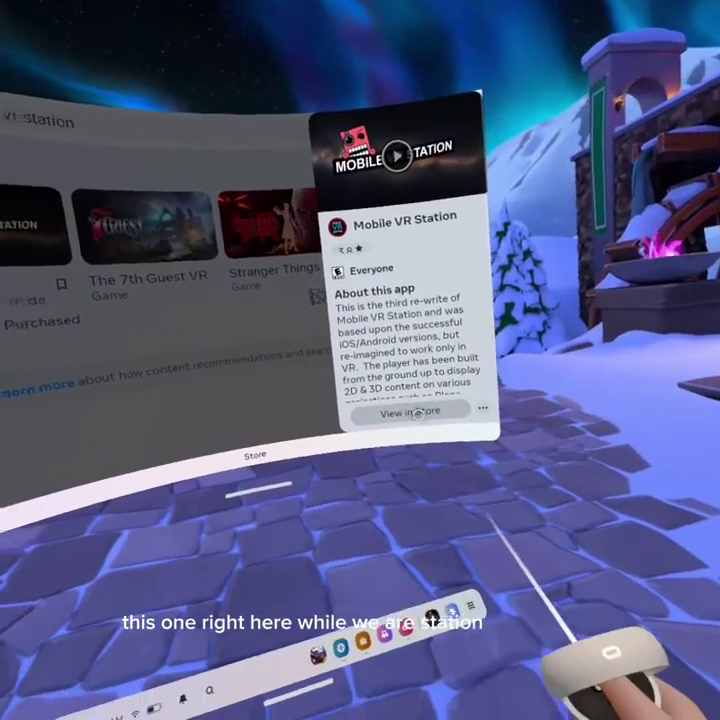
pyautogui.click(385, 414)
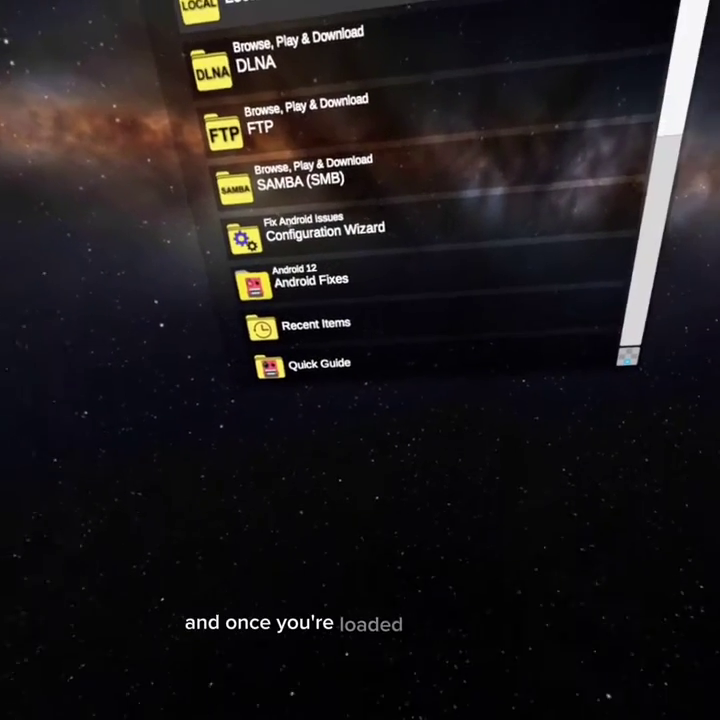
# Step: Open Meta Quest Browser from the system menu and search the web for 'gorilla tag horror'
pyautogui.press('super')
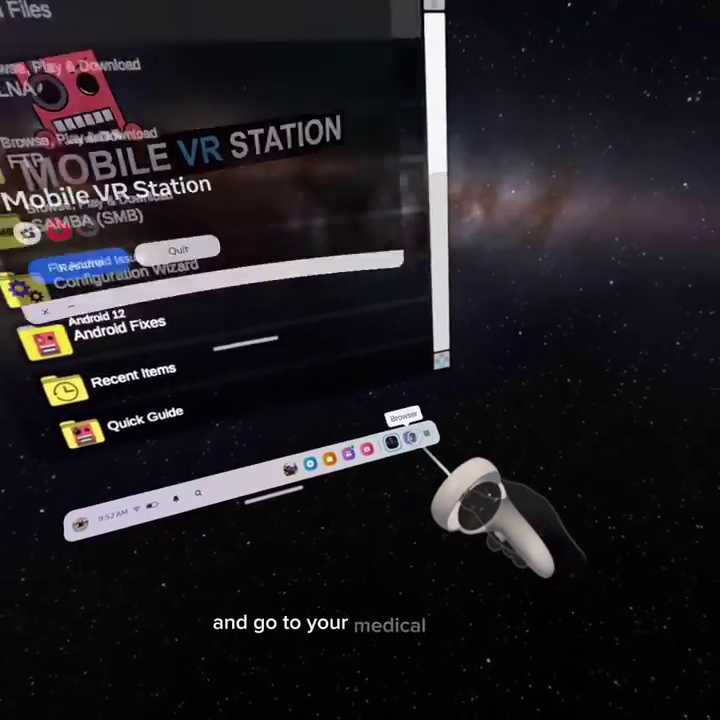
pyautogui.click(411, 438)
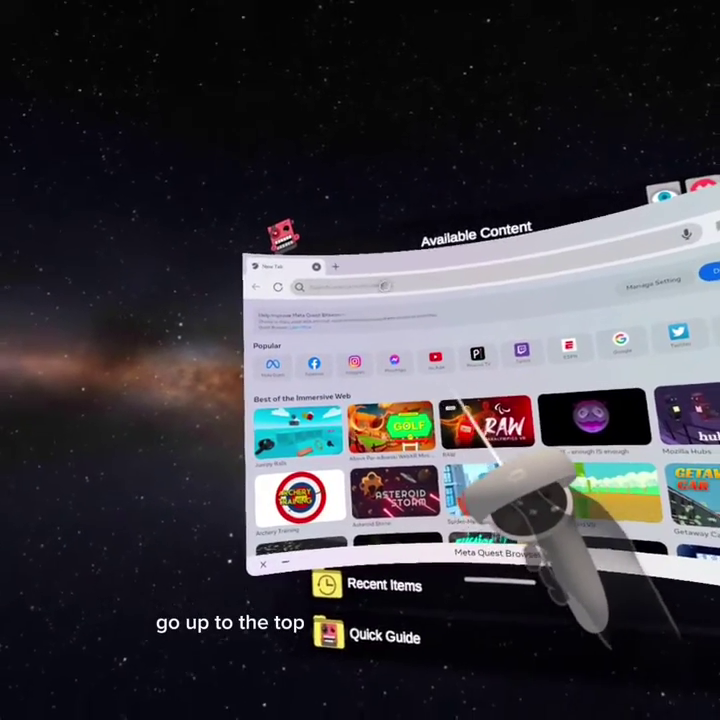
pyautogui.click(347, 297)
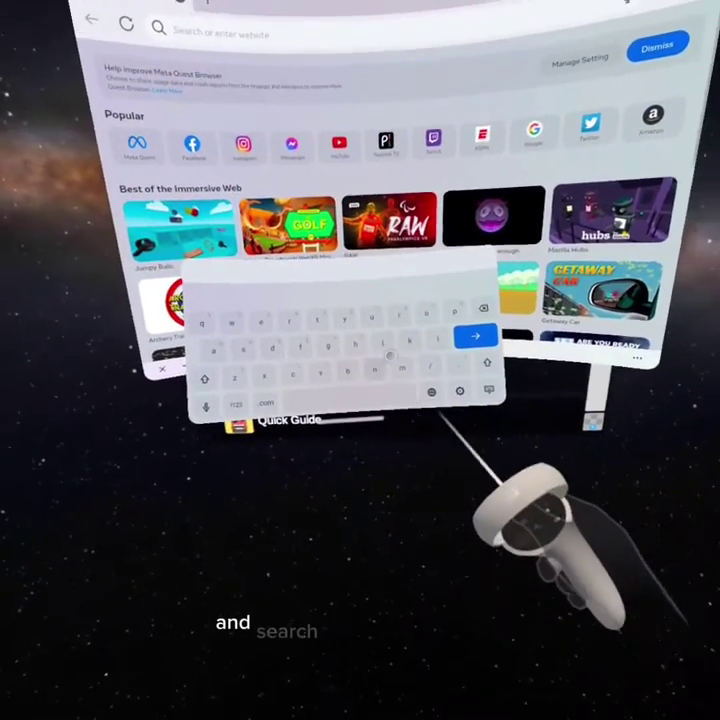
pyautogui.write('gorilla')
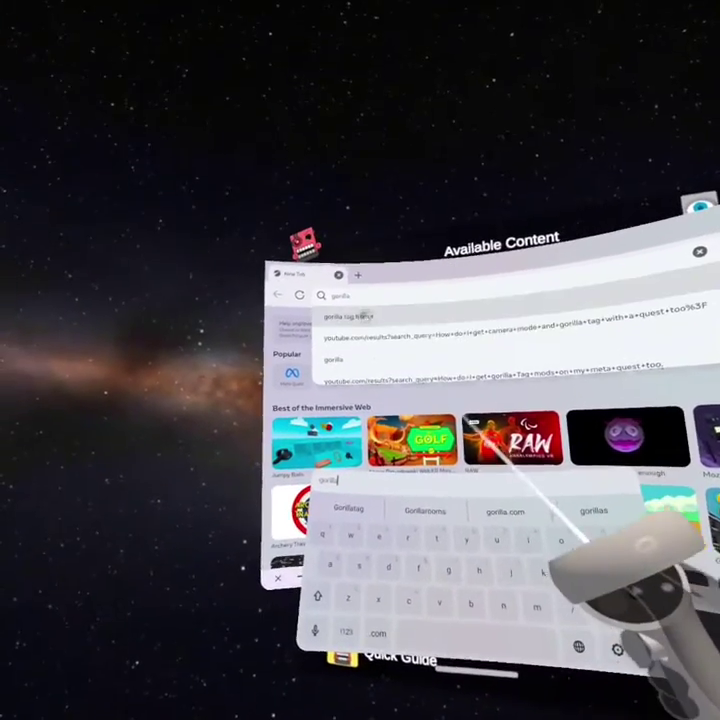
pyautogui.click(288, 144)
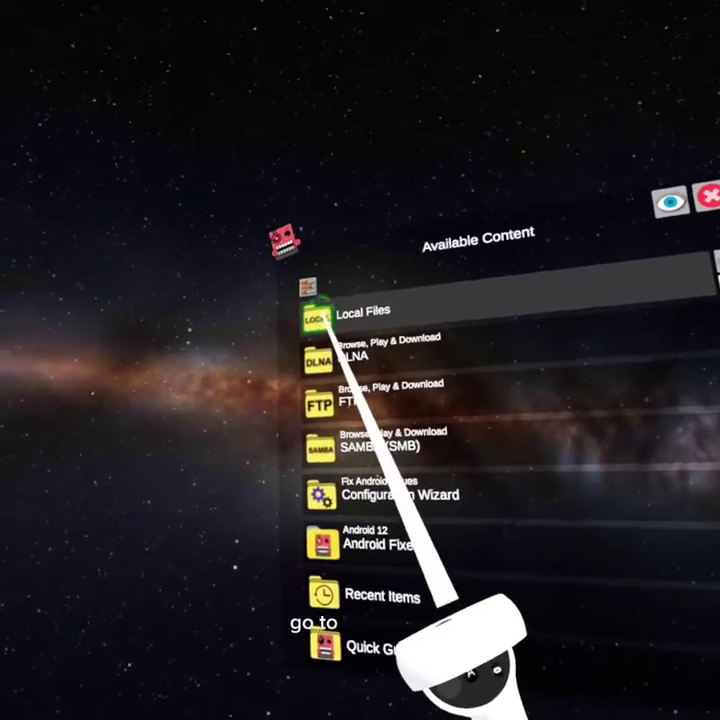
# Step: Go to Local Files > All Folders > Android/data and open Scoped Storage Actions
pyautogui.click(325, 287)
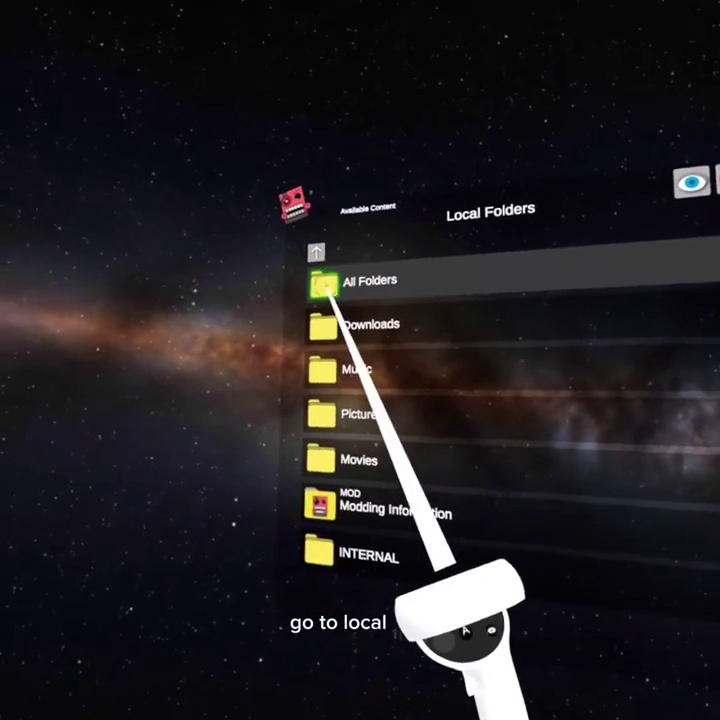
pyautogui.click(322, 266)
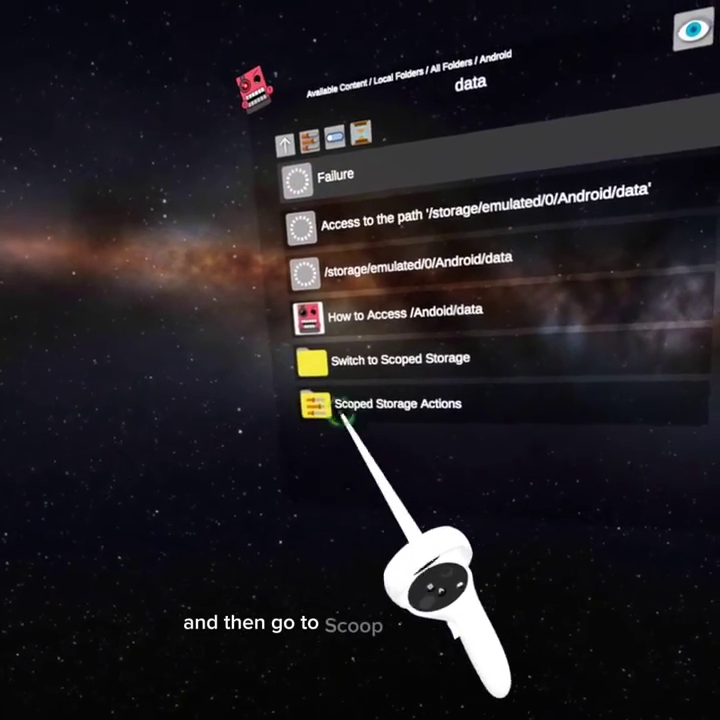
pyautogui.click(310, 412)
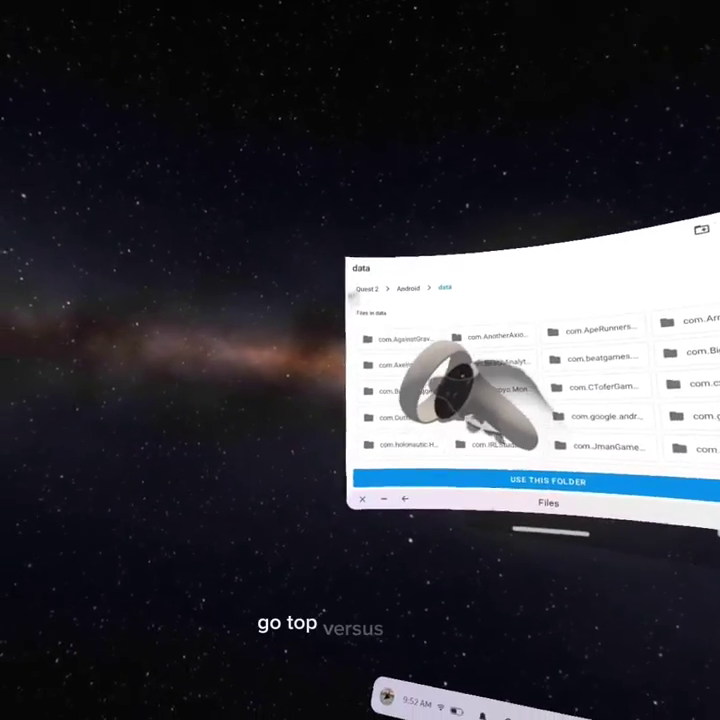
# Step: Install the Gorilla Tag Horror APK from the Quest 2 Download folder
pyautogui.click(356, 285)
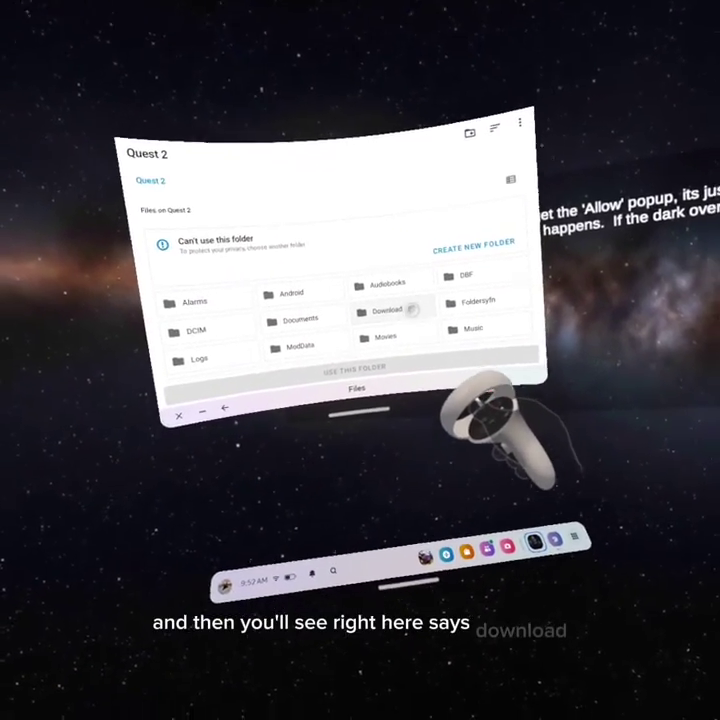
pyautogui.click(418, 330)
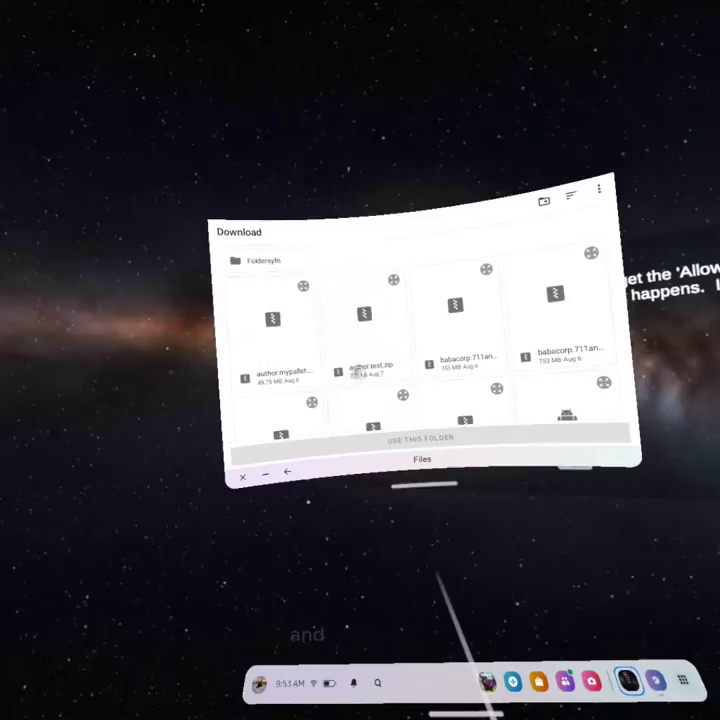
pyautogui.scroll(-5, 358, 370)
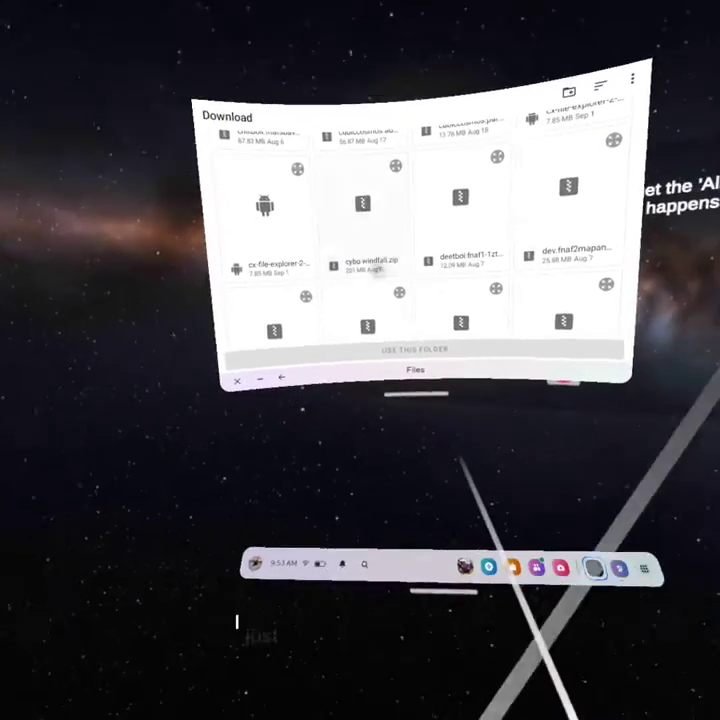
pyautogui.scroll(-5, 378, 270)
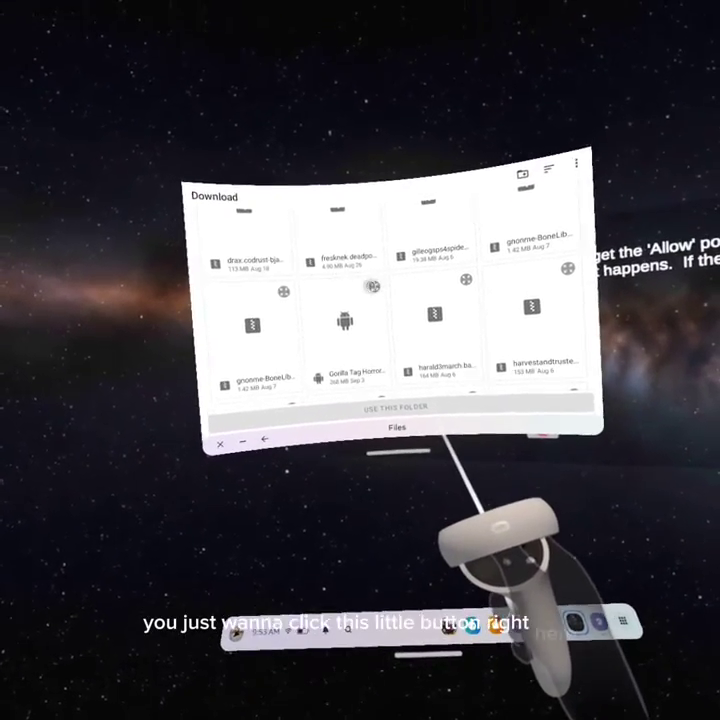
pyautogui.click(371, 263)
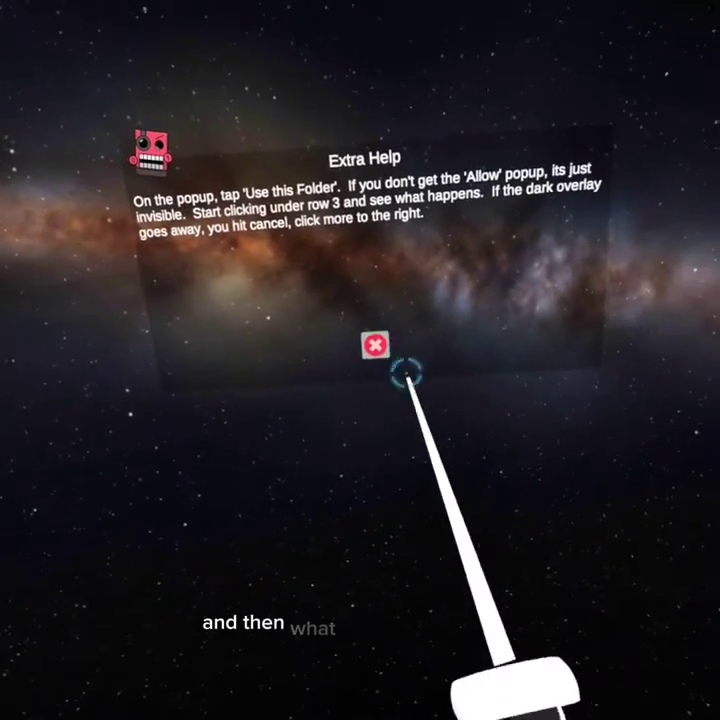
# Step: Dismiss Extra Help and filter the App Library's full app list to Unknown Sources
pyautogui.click(379, 321)
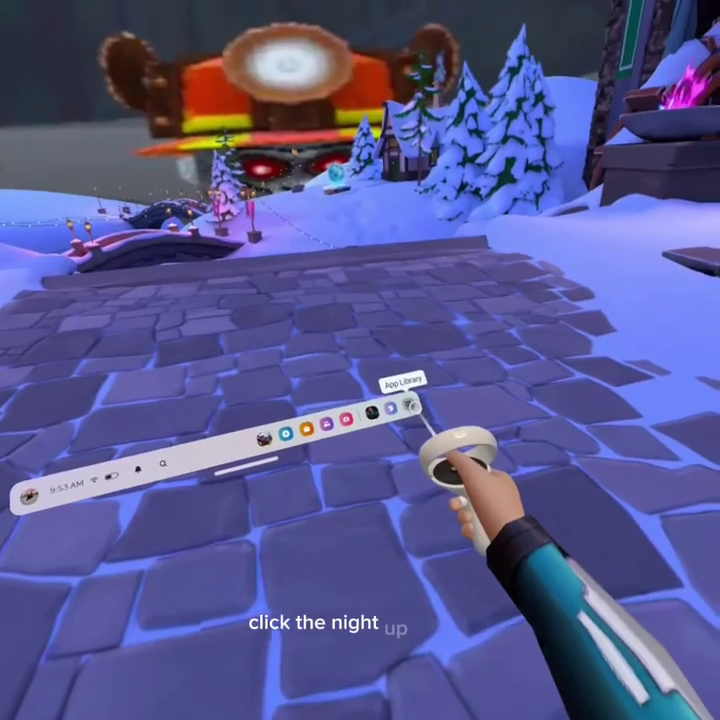
pyautogui.click(414, 381)
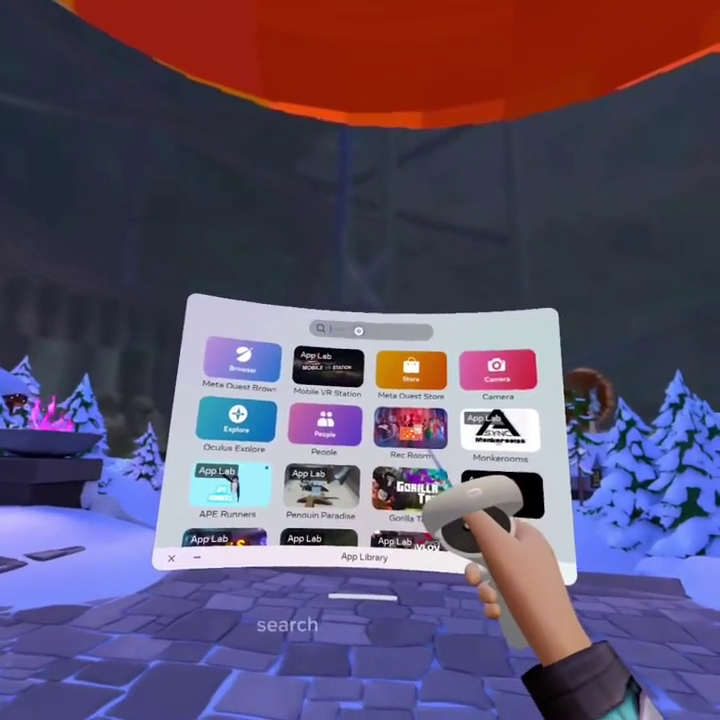
pyautogui.click(357, 348)
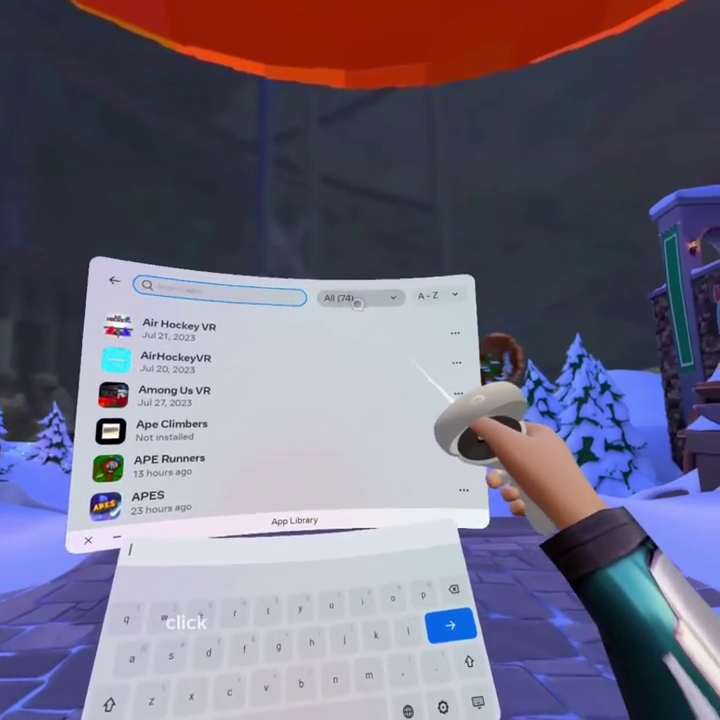
pyautogui.click(372, 293)
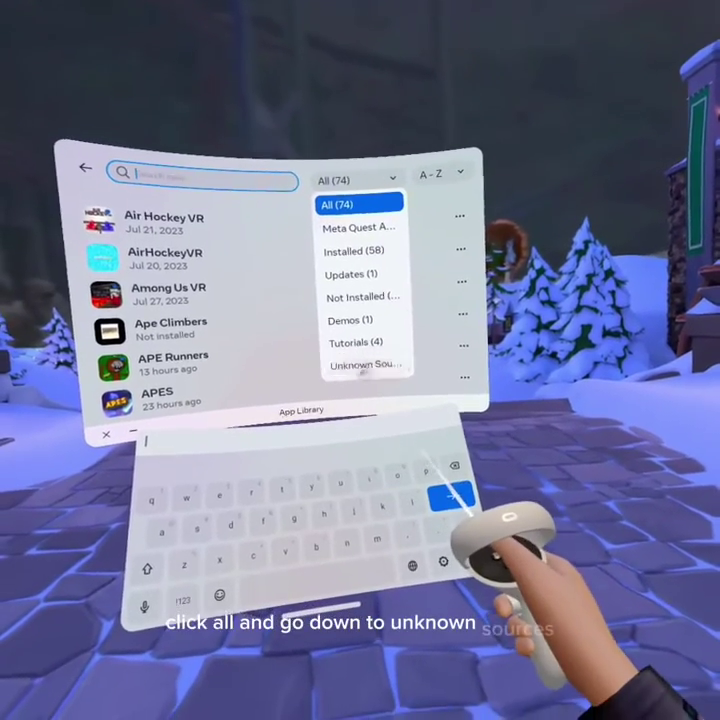
pyautogui.click(358, 388)
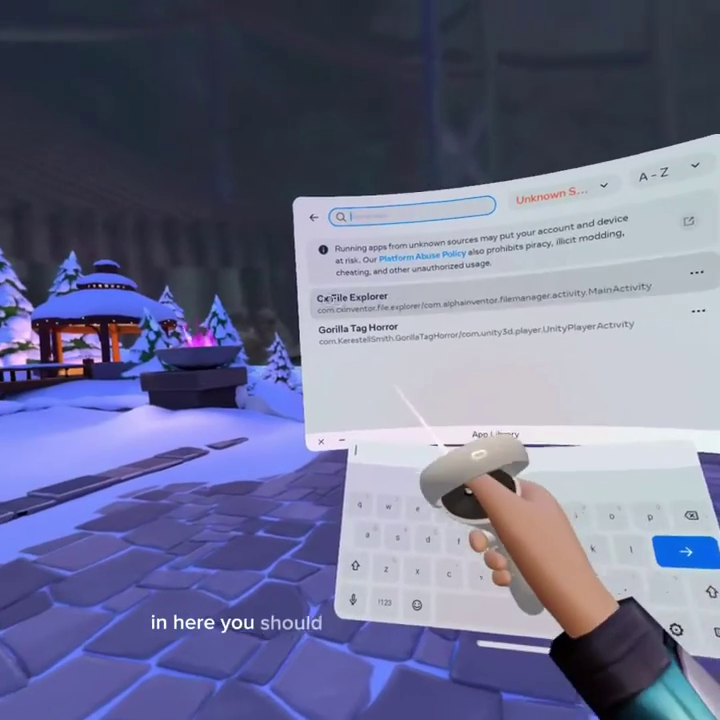